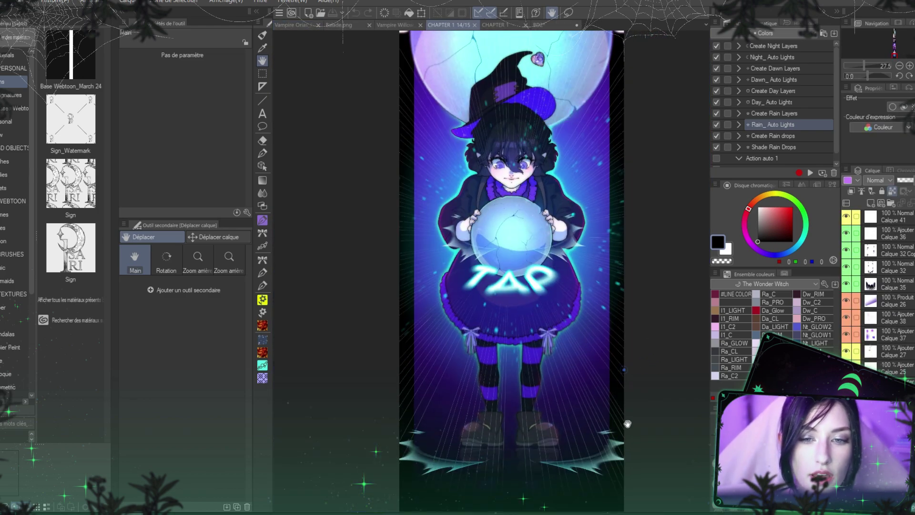
# Step: Examine the sound-effect lettering on the crystal ball panels of Chapter 1 pages 14/15 and 9/15
pyautogui.scroll(2, 627, 423)
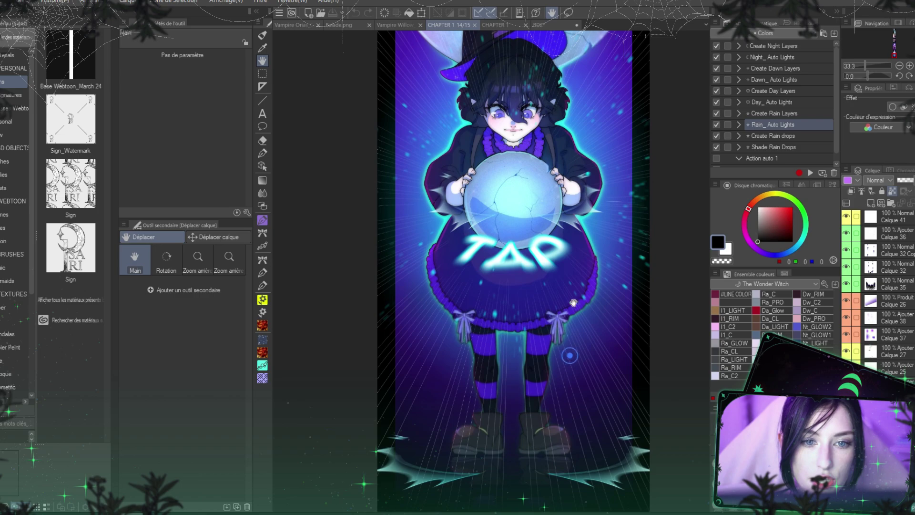
pyautogui.scroll(3, 573, 302)
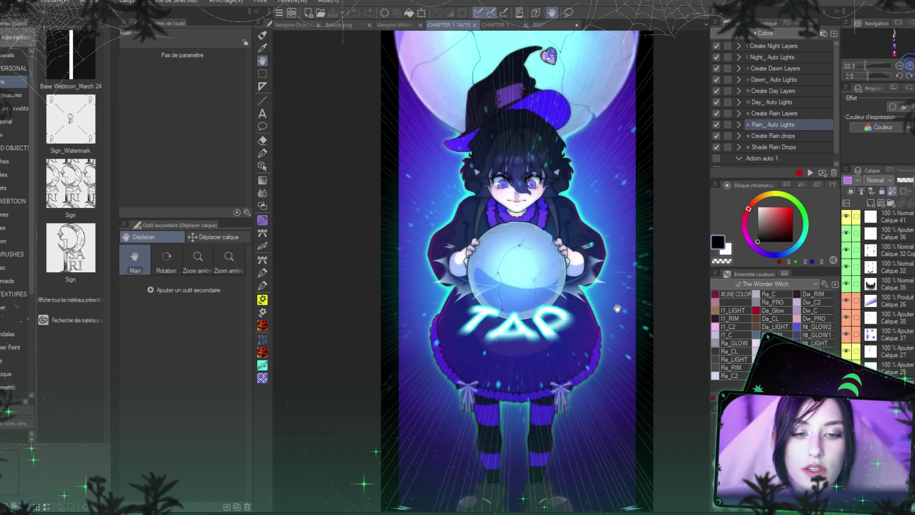
pyautogui.moveTo(650, 359); pyautogui.dragTo(660, 382)
pyautogui.moveTo(623, 421); pyautogui.dragTo(626, 400)
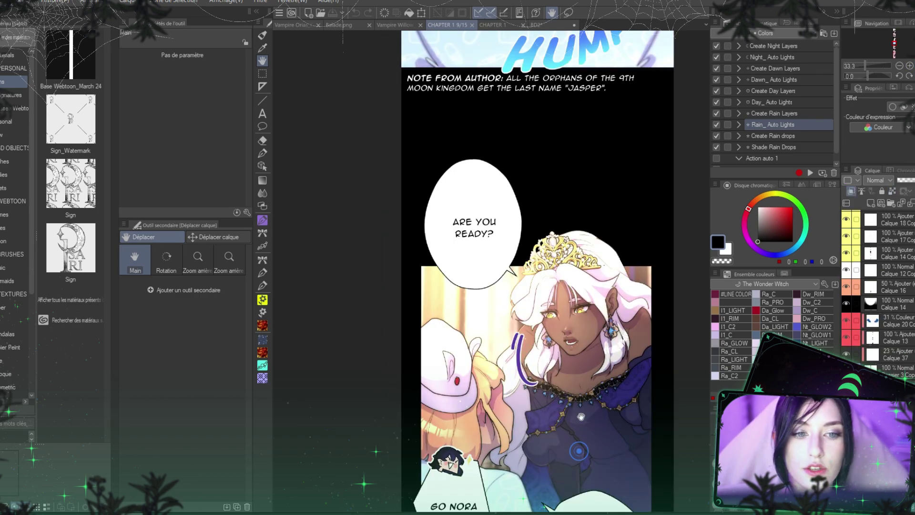
pyautogui.scroll(-15, 594, 222)
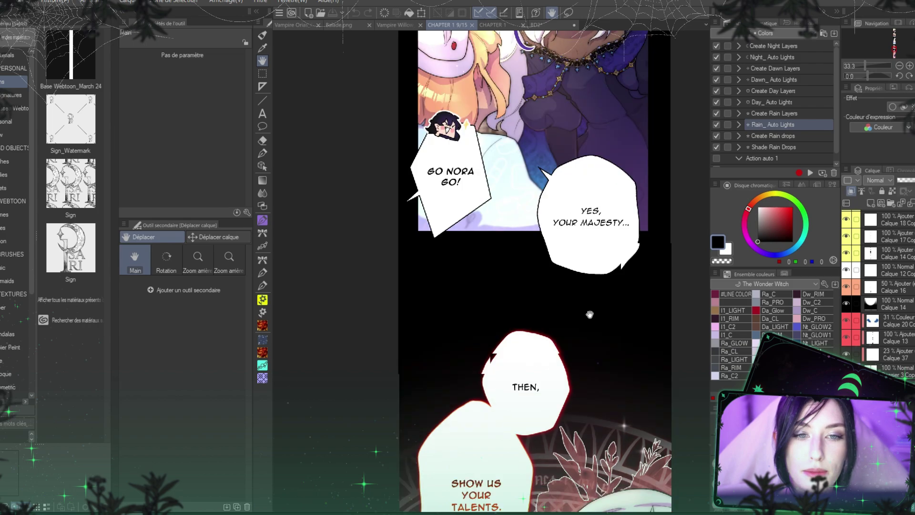
pyautogui.scroll(-5, 594, 223)
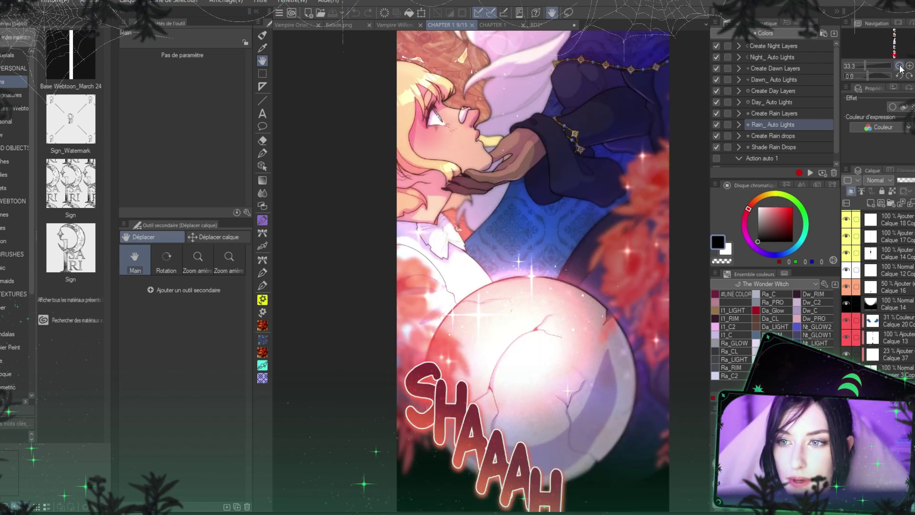
pyautogui.scroll(-4, 554, 325)
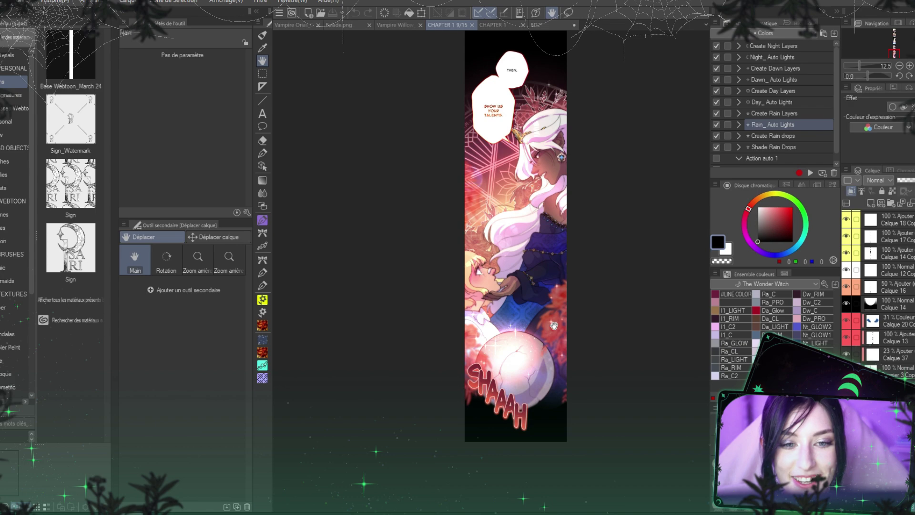
pyautogui.moveTo(497, 391); pyautogui.dragTo(506, 366)
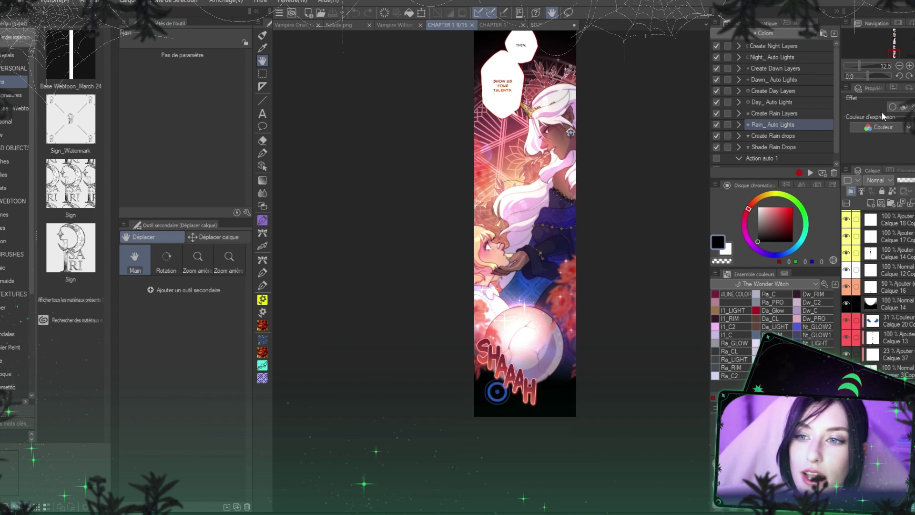
pyautogui.scroll(3, 581, 301)
pyautogui.scroll(-2, 581, 302)
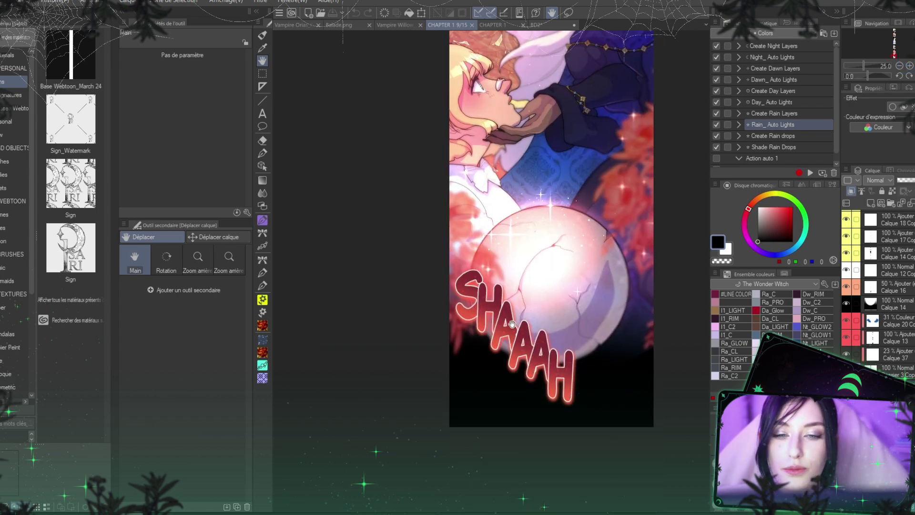
pyautogui.click(619, 437)
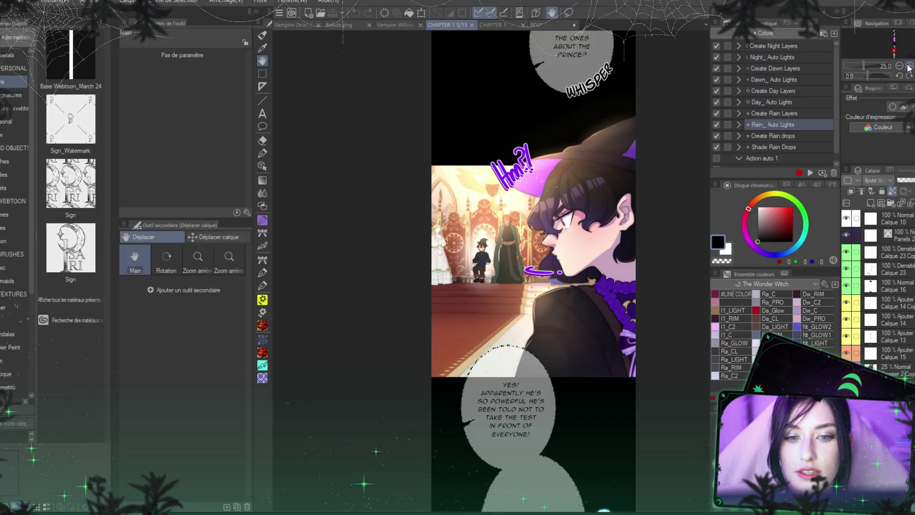
# Step: Examine the small lettering and speech bubbles around the witch's profile panel on Chapter 1 page 5/15
pyautogui.scroll(1, 540, 275)
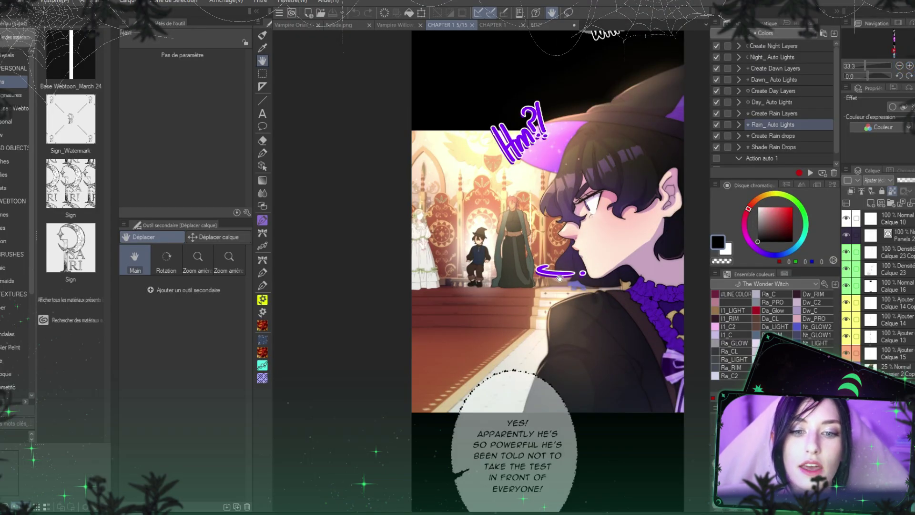
pyautogui.moveTo(576, 282); pyautogui.dragTo(573, 316)
pyautogui.moveTo(553, 411); pyautogui.dragTo(557, 405)
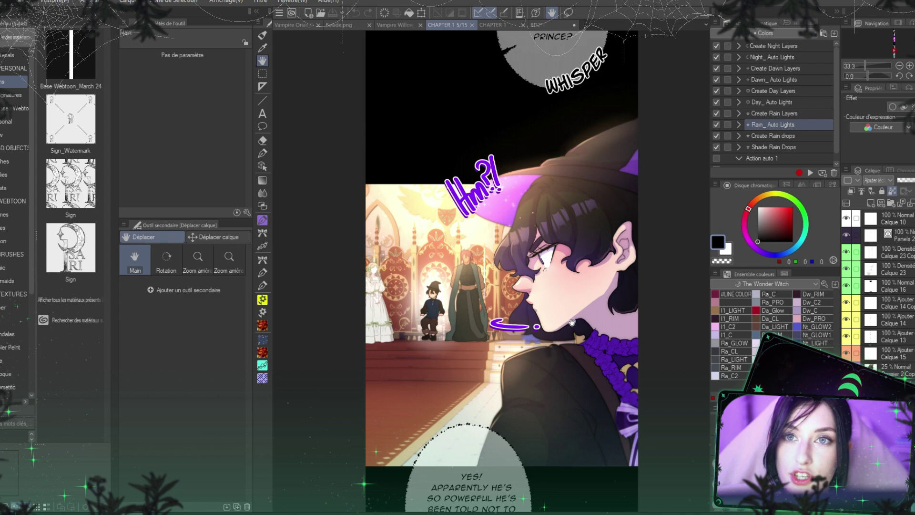
pyautogui.scroll(-4, 571, 322)
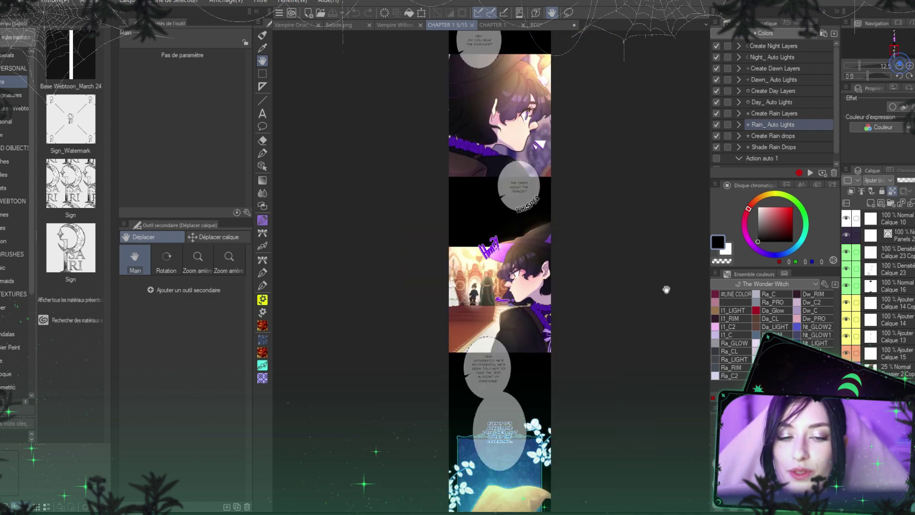
pyautogui.scroll(-2, 622, 405)
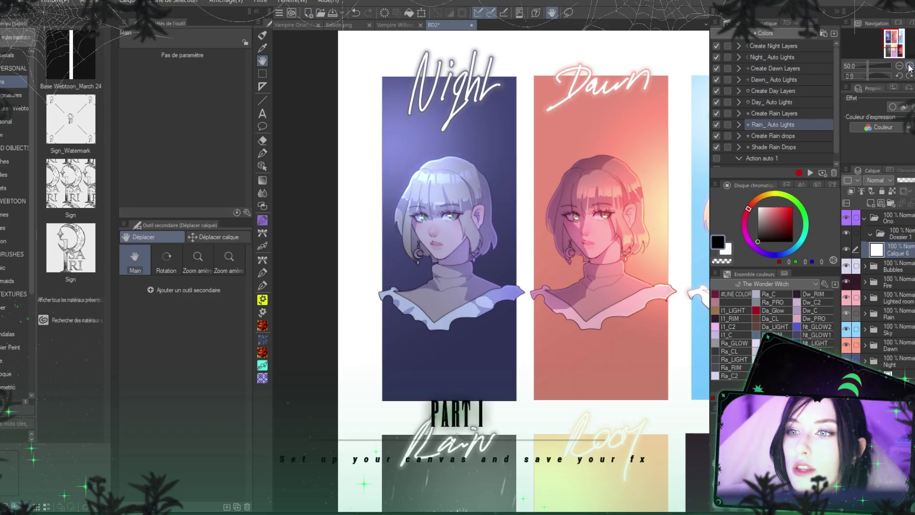
# Step: Examine the Night and Dawn lighting examples on the BD2 canvas
pyautogui.scroll(2, 647, 249)
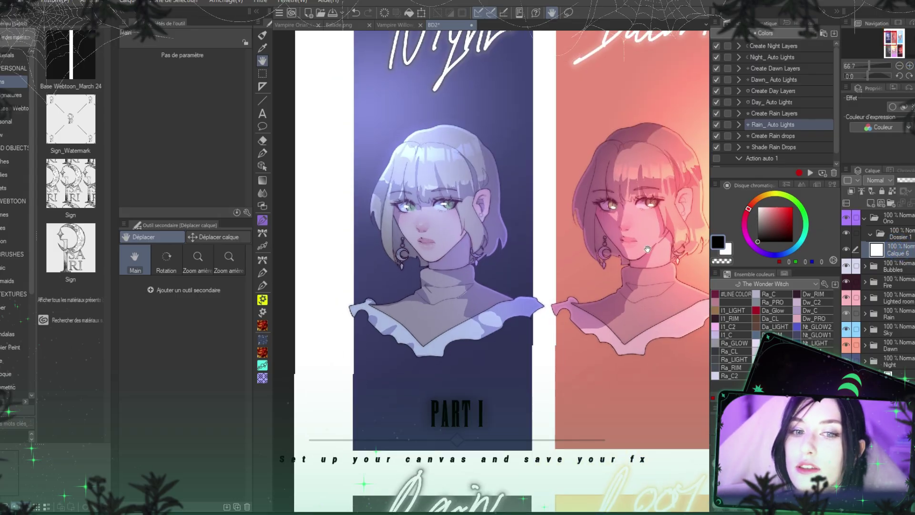
pyautogui.moveTo(647, 249); pyautogui.dragTo(662, 276)
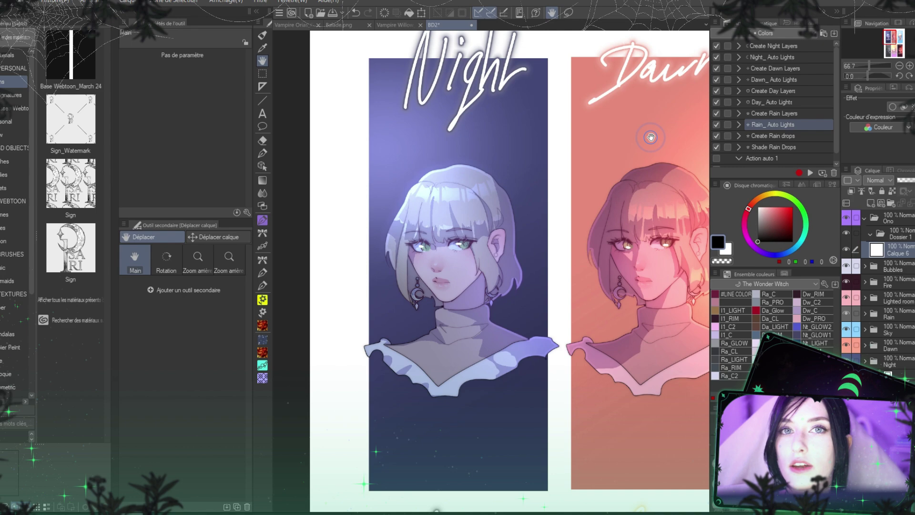
pyautogui.moveTo(651, 137); pyautogui.dragTo(636, 116)
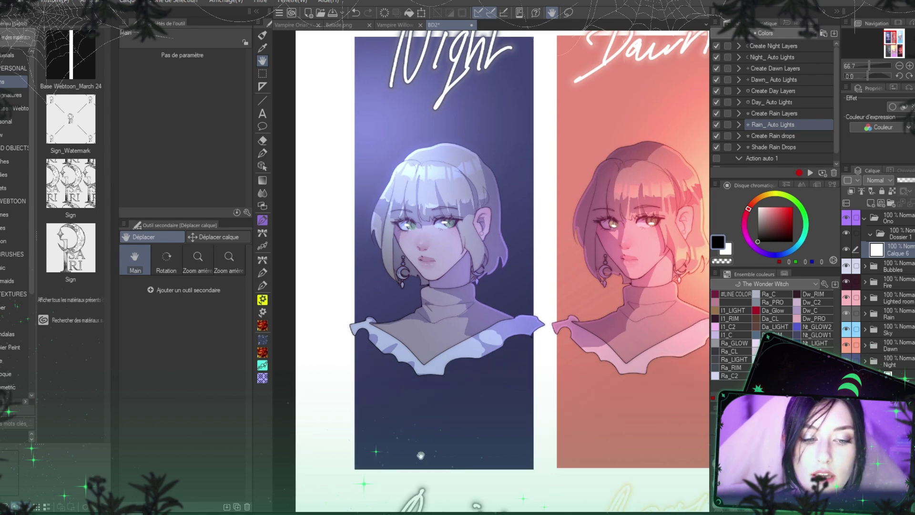
pyautogui.moveTo(421, 455); pyautogui.dragTo(387, 477)
# Step: Create a new Illustration canvas of 2000 by 2000 px at a resolution of 350
pyautogui.click(9, 3)
pyautogui.click(84, 160)
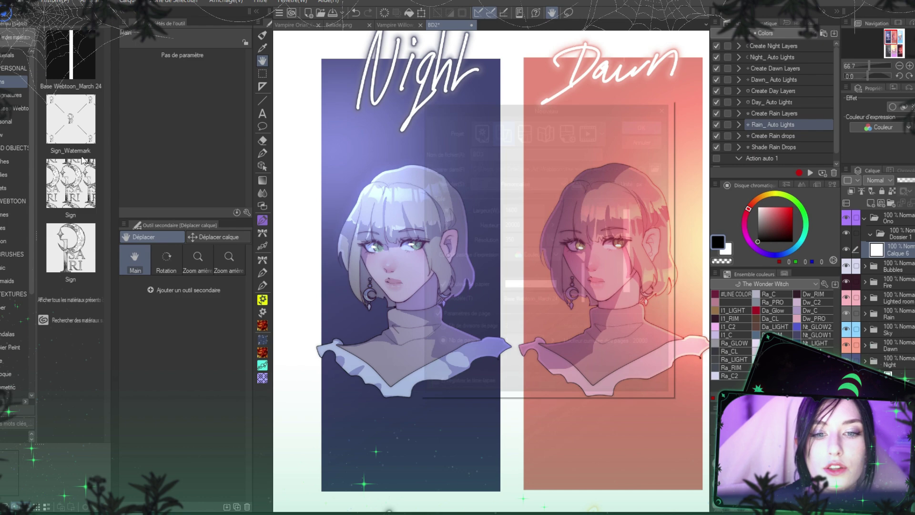
pyautogui.click(480, 129)
pyautogui.doubleClick(518, 223)
pyautogui.write('200')
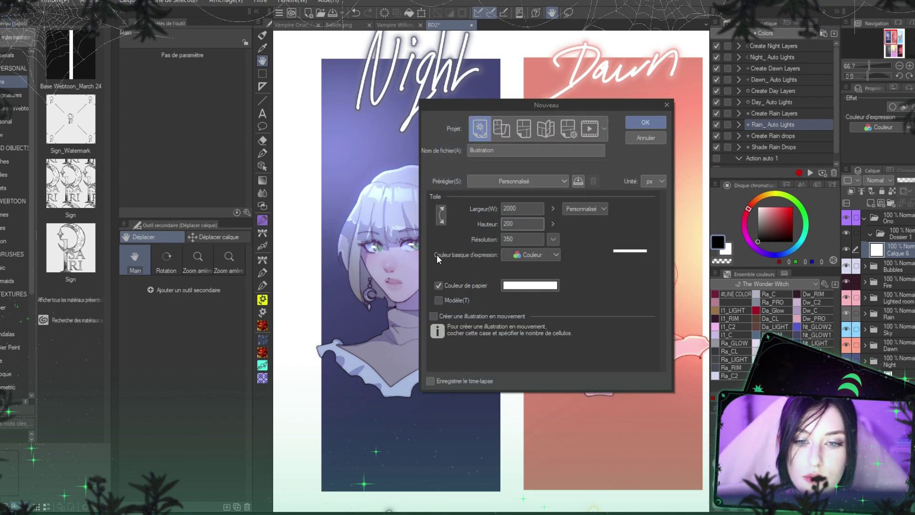
pyautogui.write('0')
pyautogui.click(646, 123)
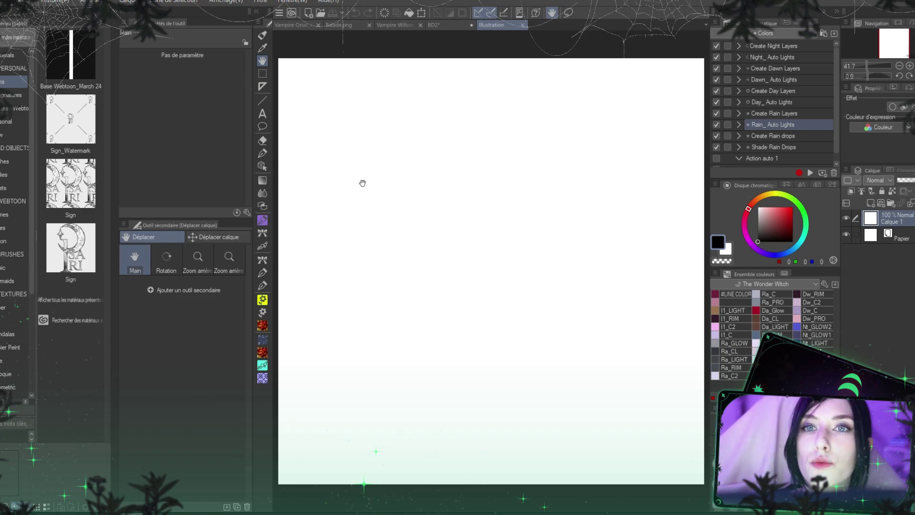
# Step: Arrange BD2 and the new Illustration canvas side by side, with BD2 in a narrower pane framing the Night panel
pyautogui.moveTo(431, 25); pyautogui.dragTo(535, 219)
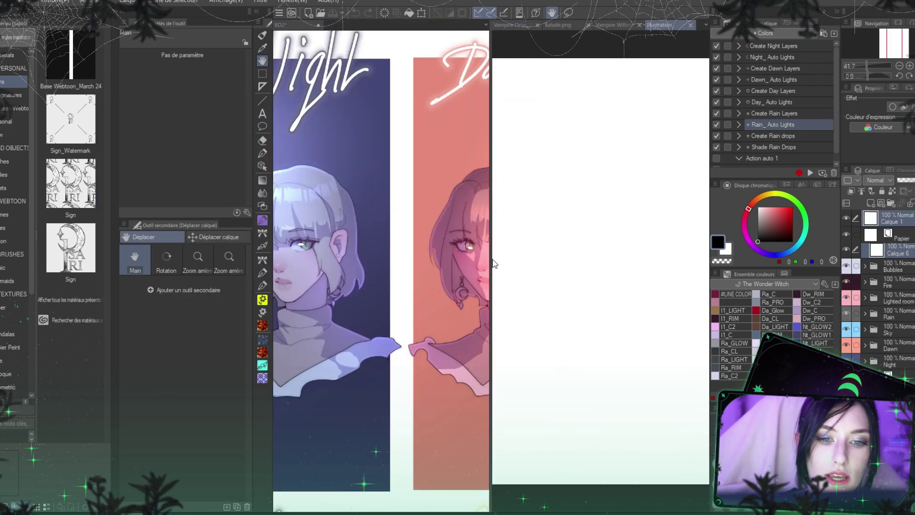
pyautogui.moveTo(316, 286); pyautogui.dragTo(448, 266)
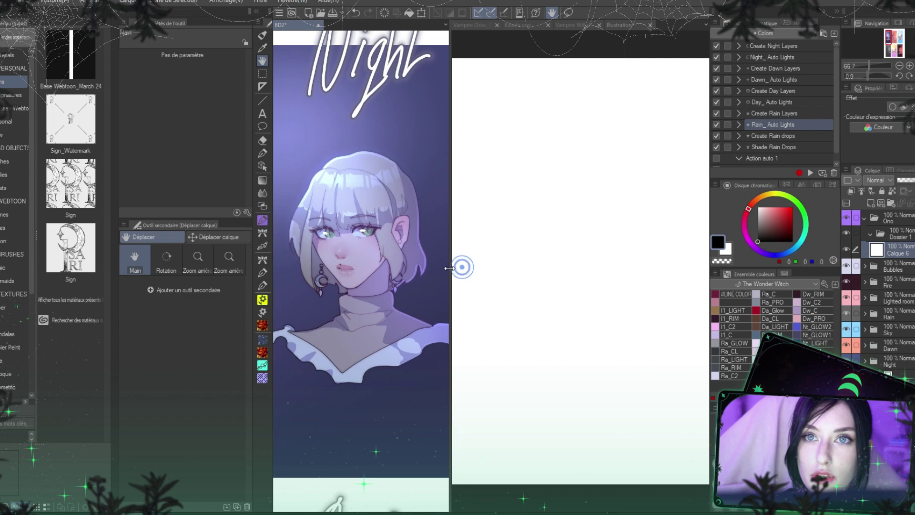
pyautogui.click(589, 264)
pyautogui.moveTo(334, 394); pyautogui.dragTo(363, 395)
pyautogui.moveTo(374, 426); pyautogui.dragTo(366, 441)
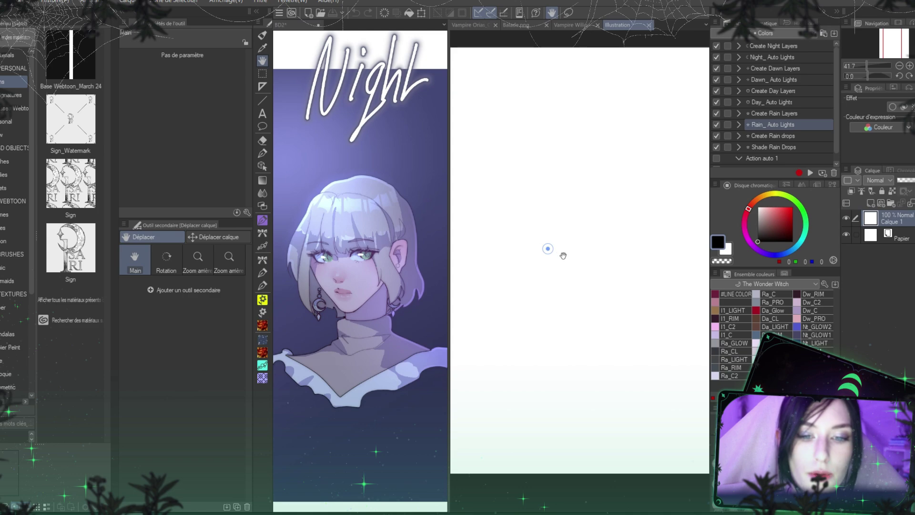
# Step: Create a new layer folder above the paper layer on the Illustration canvas
pyautogui.moveTo(554, 329); pyautogui.dragTo(555, 323)
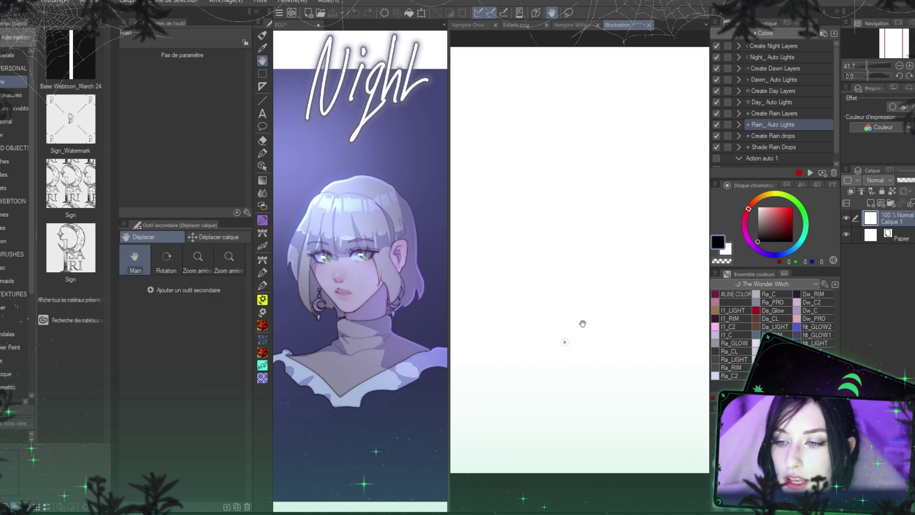
pyautogui.click(889, 202)
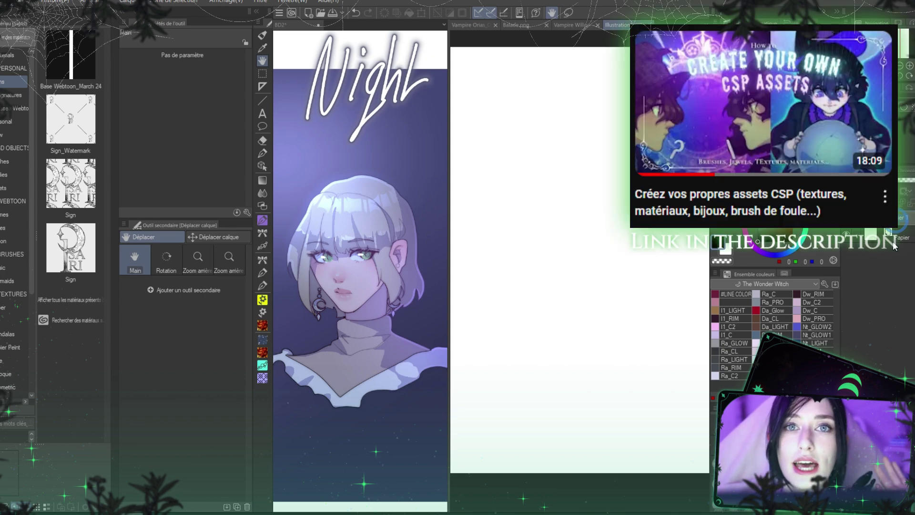
pyautogui.click(891, 239)
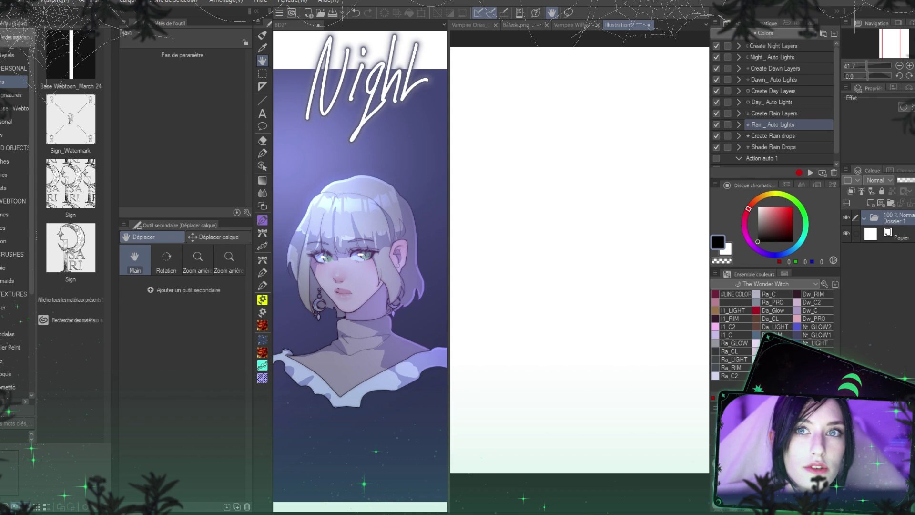
pyautogui.click(21, 2)
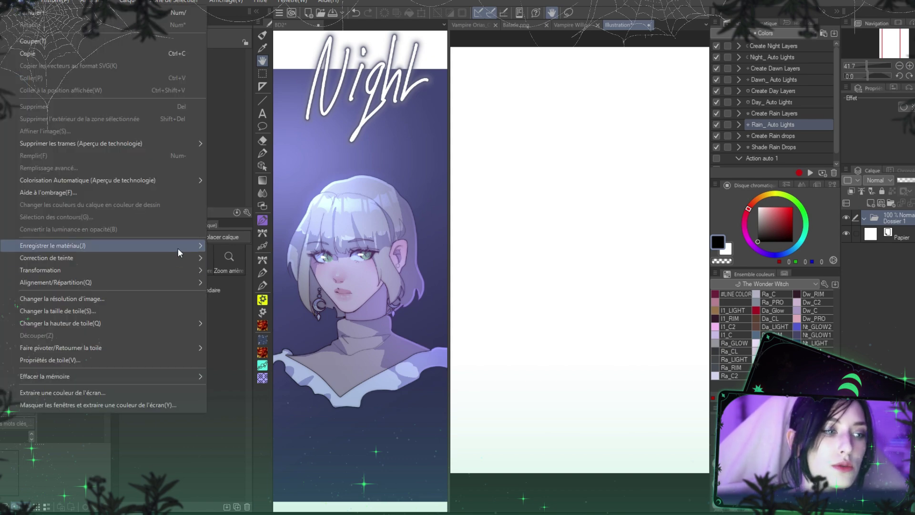
pyautogui.moveTo(181, 247)
pyautogui.click(581, 251)
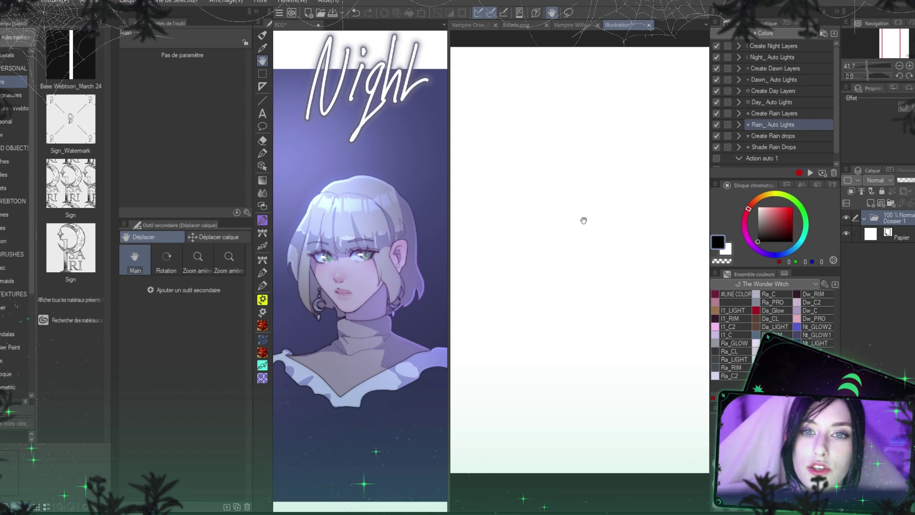
pyautogui.hotkey('alt', 'f')
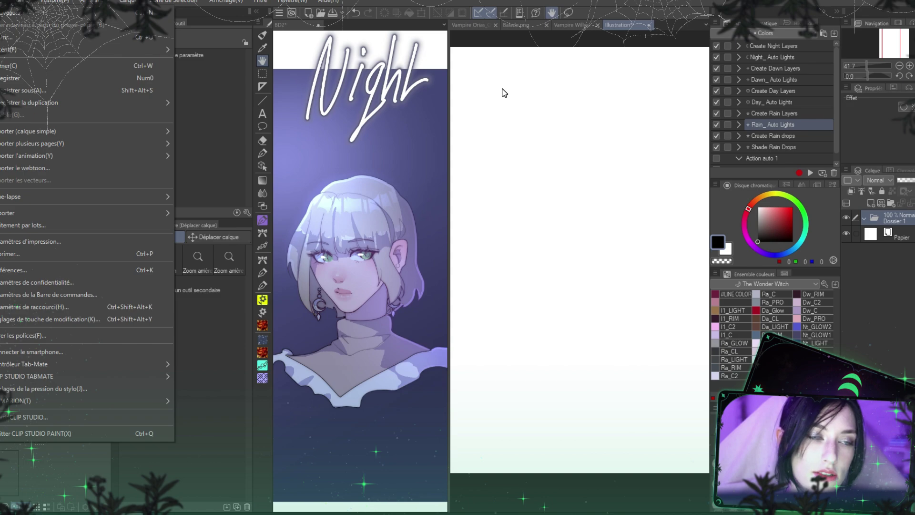
pyautogui.click(598, 359)
# Step: Register the TAP lettering as an image material named FX_TAP, choosing the Signs folder as its save location
pyautogui.click(20, 1)
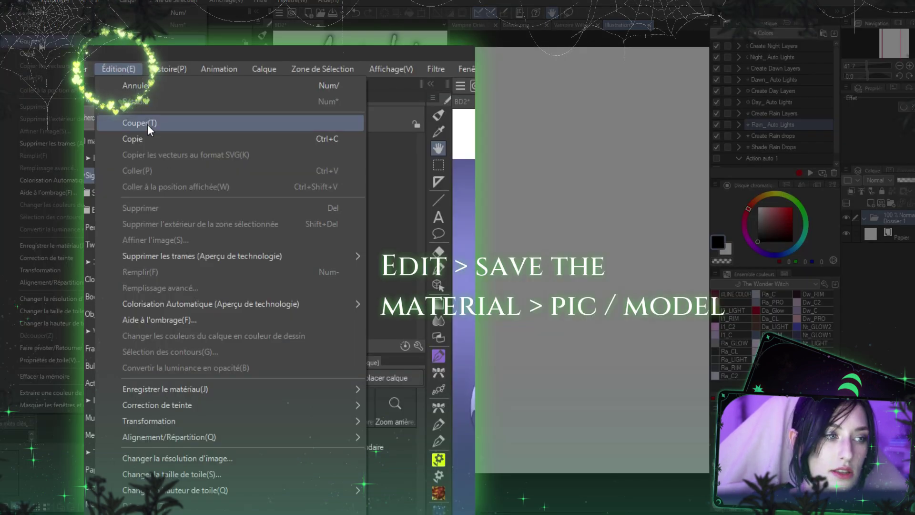
pyautogui.moveTo(308, 390)
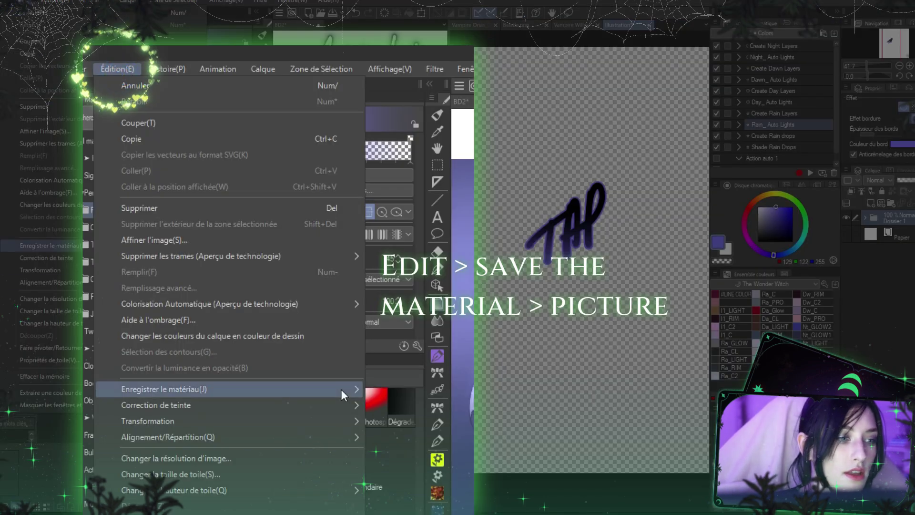
pyautogui.moveTo(342, 388)
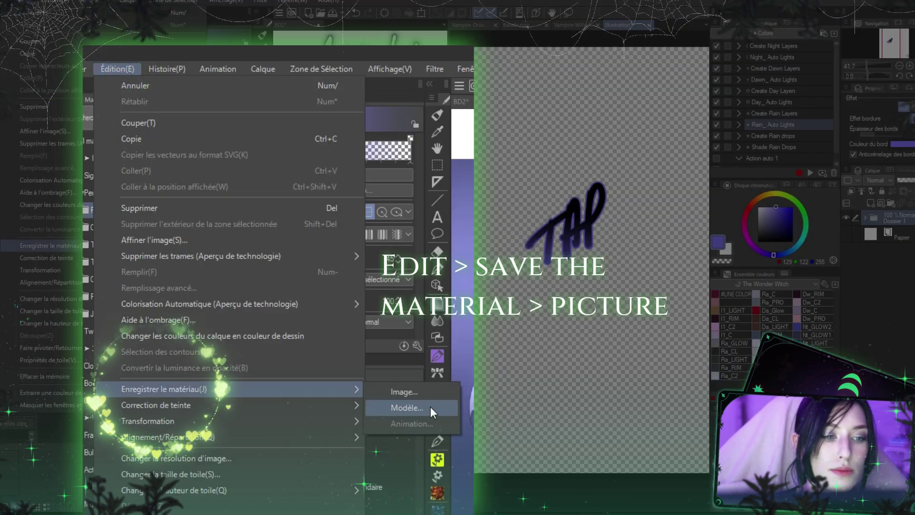
pyautogui.click(430, 392)
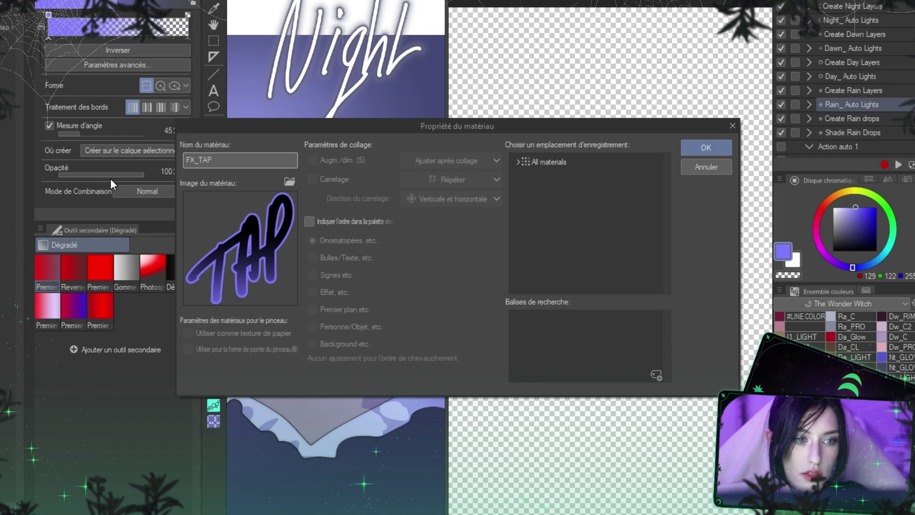
pyautogui.click(516, 161)
pyautogui.click(527, 194)
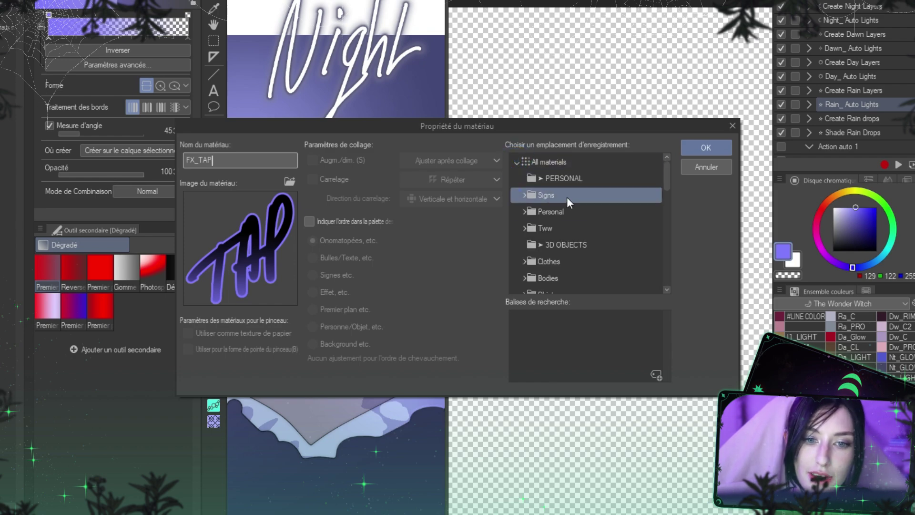